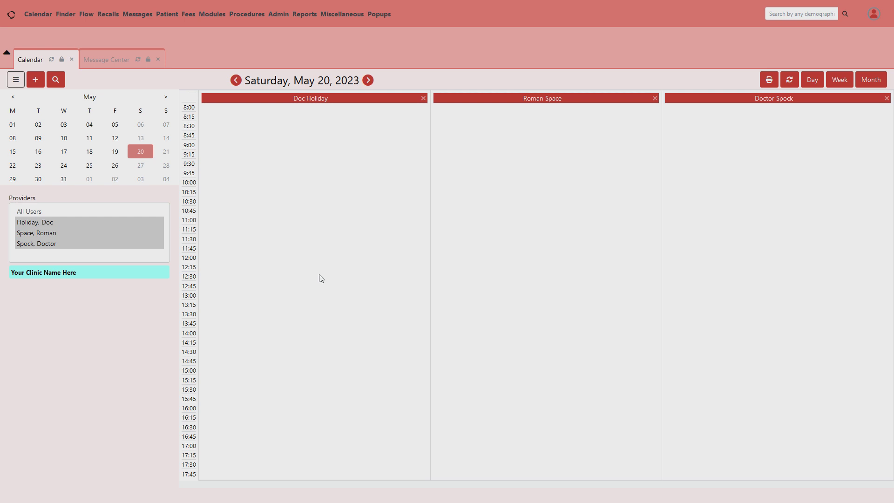
Step: Open the first listed patient's chart from the patient finder and display the visit history
{"action": "left_click", "coordinate": [66, 15]}
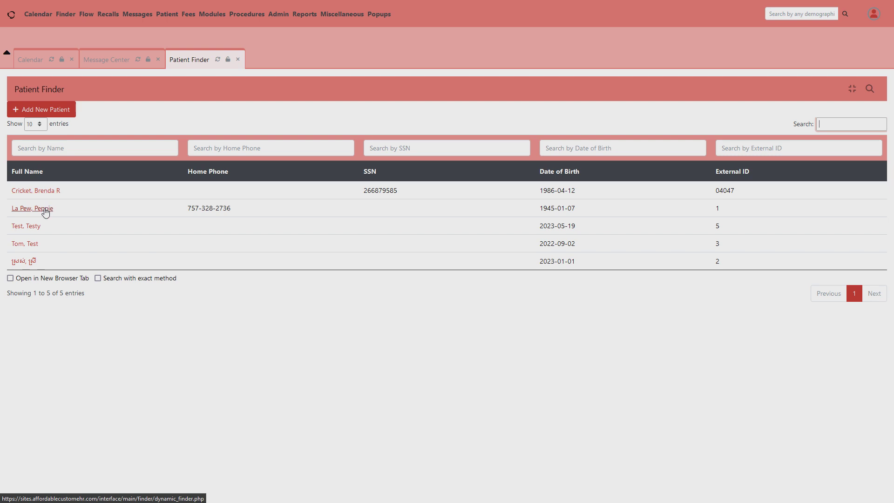
{"action": "left_click", "coordinate": [47, 192]}
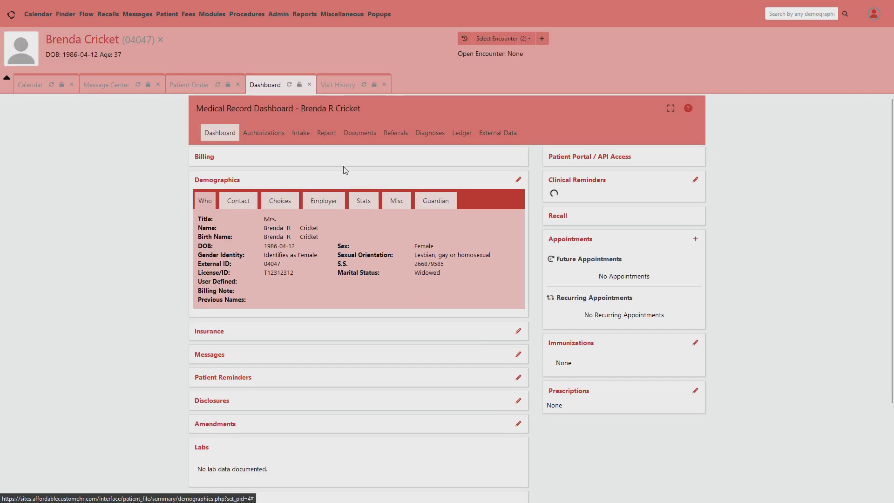
{"action": "left_click", "coordinate": [348, 85]}
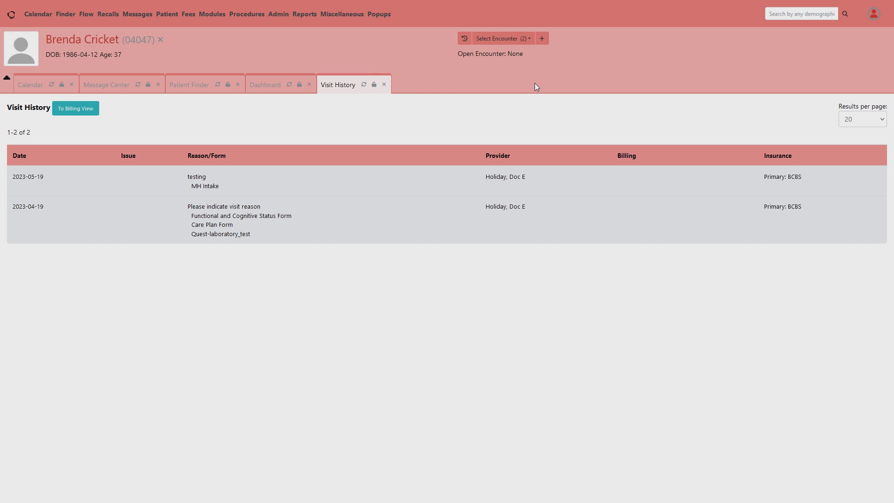
Step: Create and save a new encounter with visit category Established Patient and reason for visit "Forms"
{"action": "left_click", "coordinate": [548, 43]}
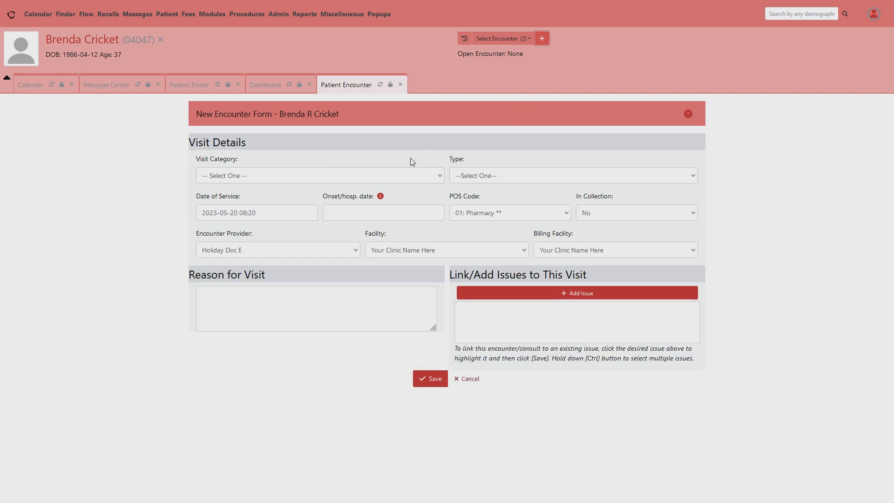
{"action": "left_click", "coordinate": [409, 175]}
{"action": "left_click", "coordinate": [313, 219]}
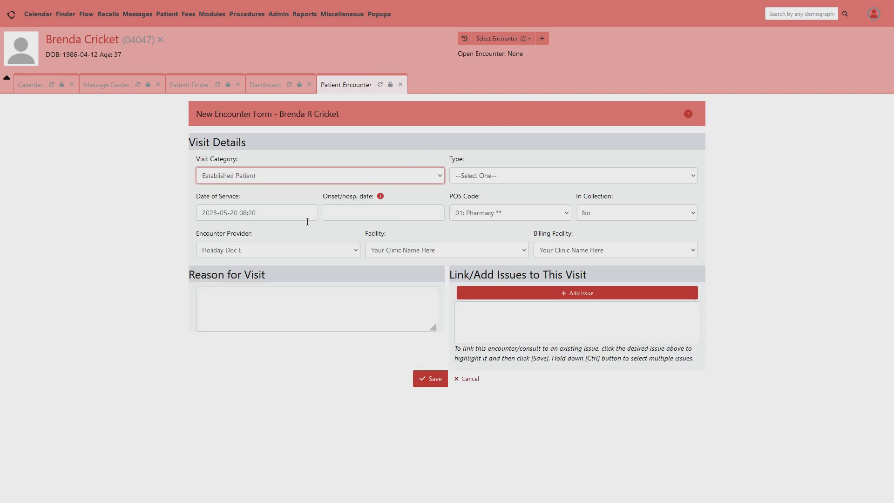
{"action": "left_click", "coordinate": [223, 310]}
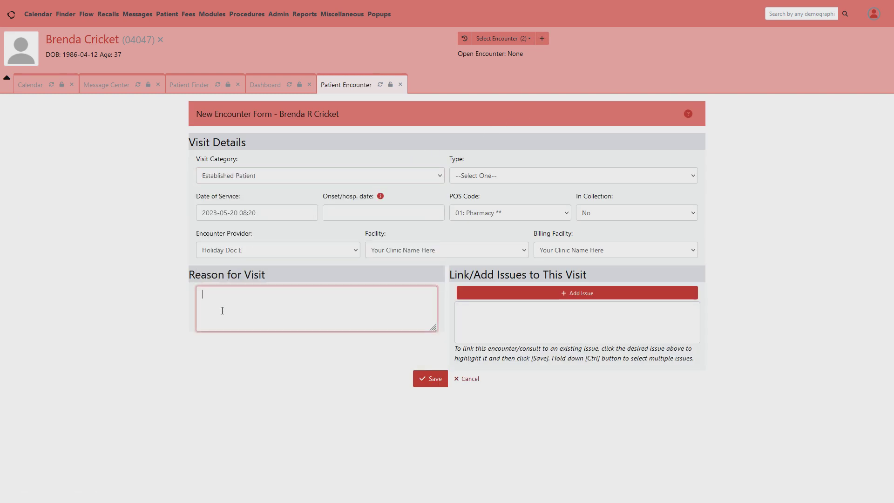
{"action": "type", "text": "Forms"}
{"action": "left_click", "coordinate": [432, 378]}
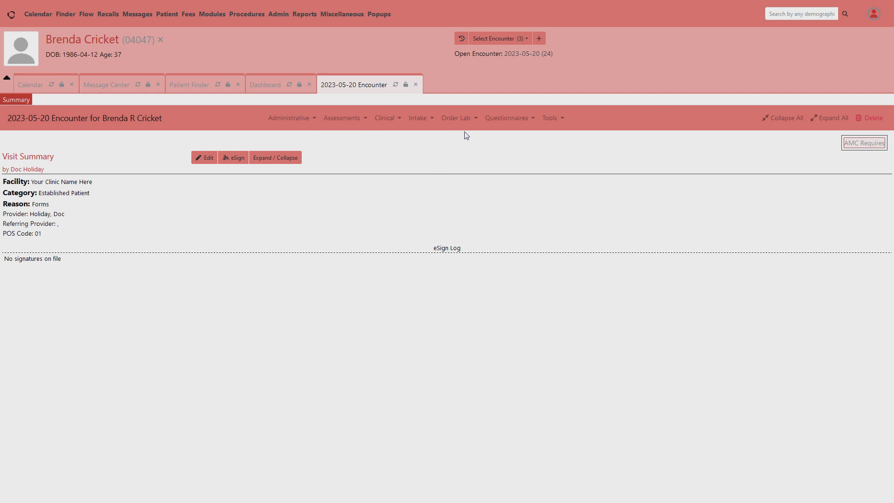
Step: Examine the encounter's available clinical, assessment, administrative, intake, lab order and questionnaire forms, including the blank new questionnaire form, and close it
{"action": "left_click", "coordinate": [385, 121]}
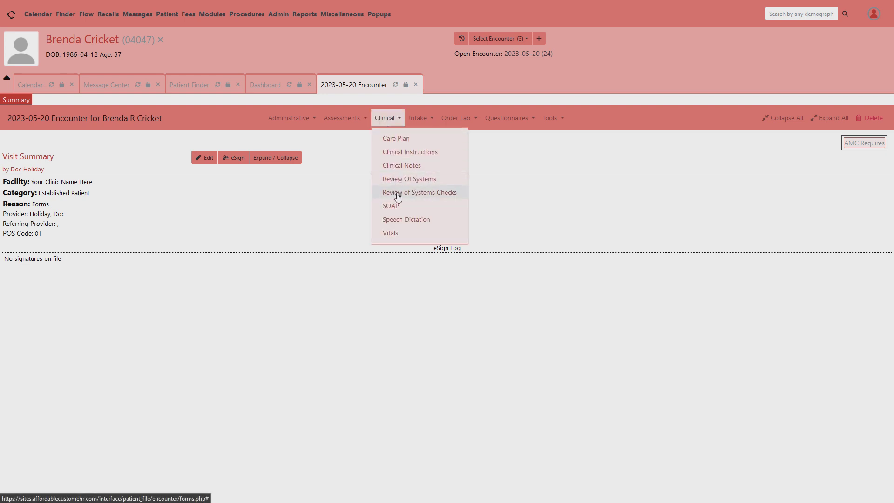
{"action": "left_click", "coordinate": [346, 119]}
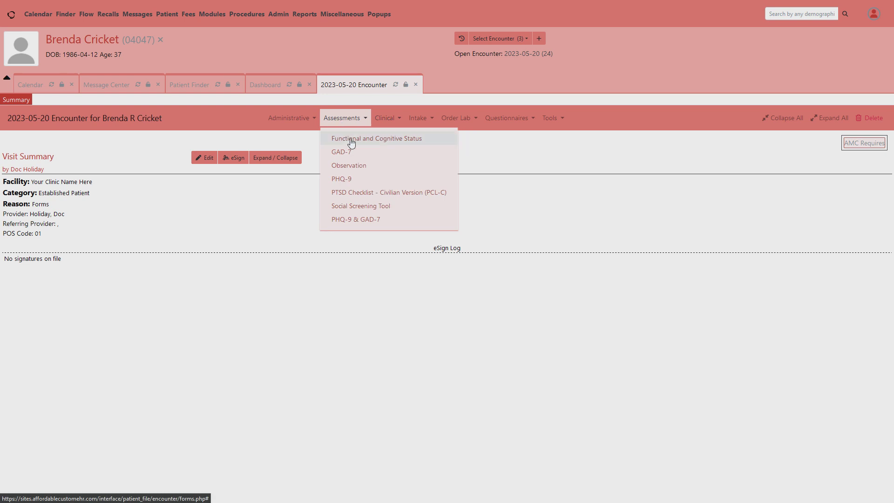
{"action": "left_click", "coordinate": [300, 122]}
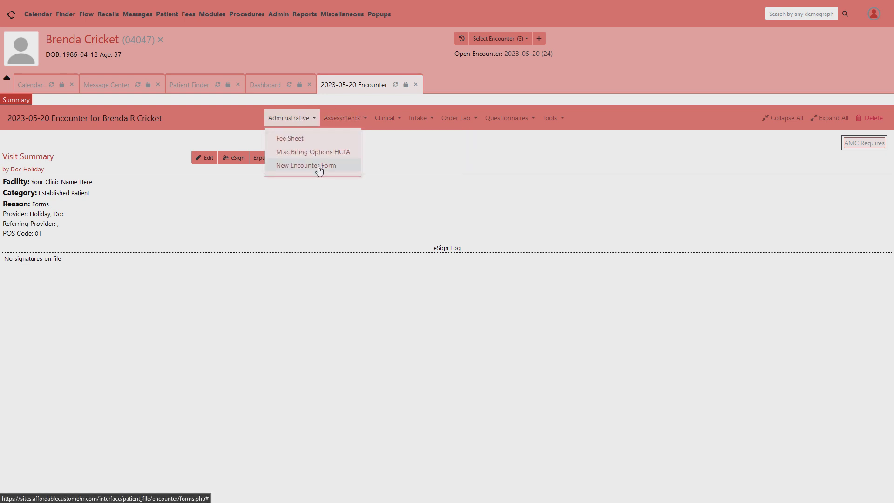
{"action": "left_click", "coordinate": [409, 160]}
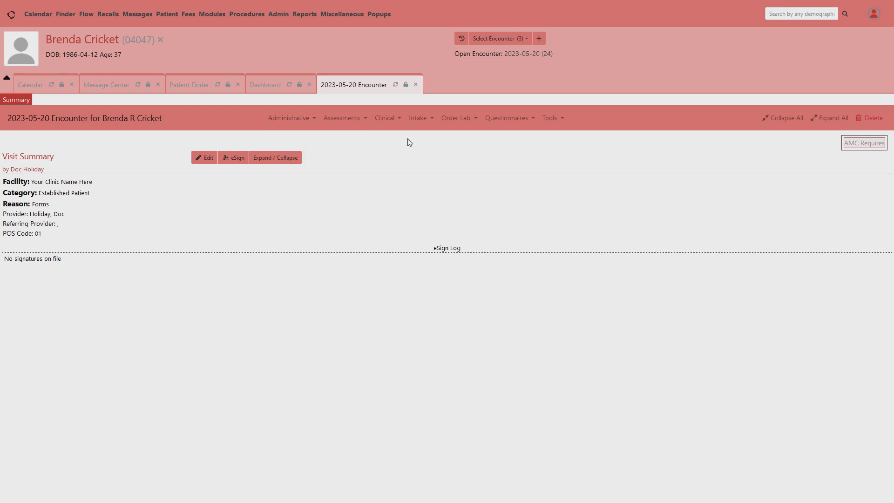
{"action": "left_click", "coordinate": [419, 118]}
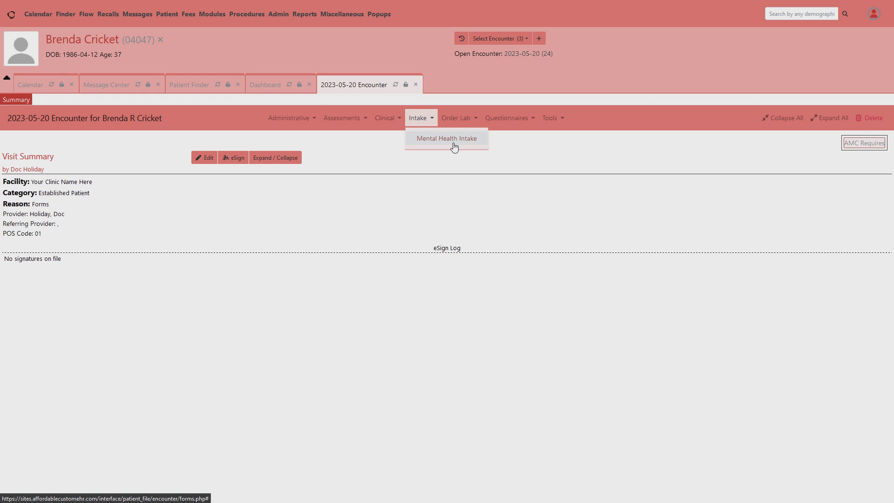
{"action": "left_click", "coordinate": [450, 118]}
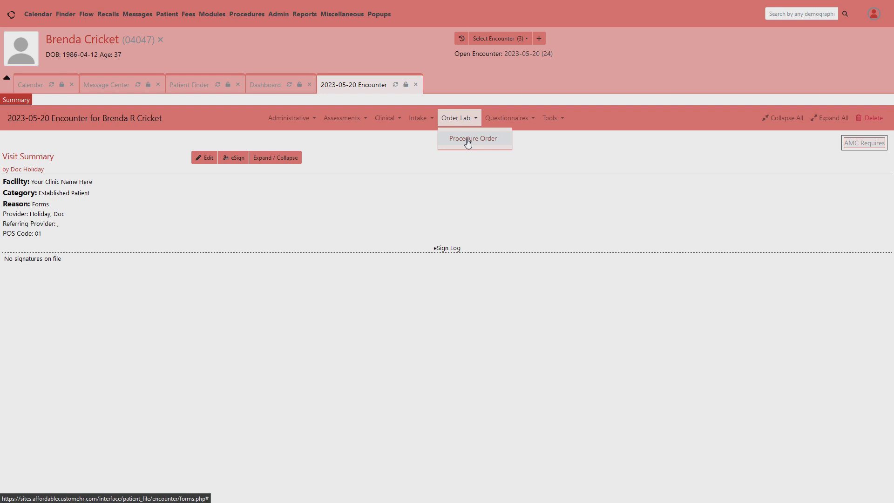
{"action": "left_click", "coordinate": [518, 122]}
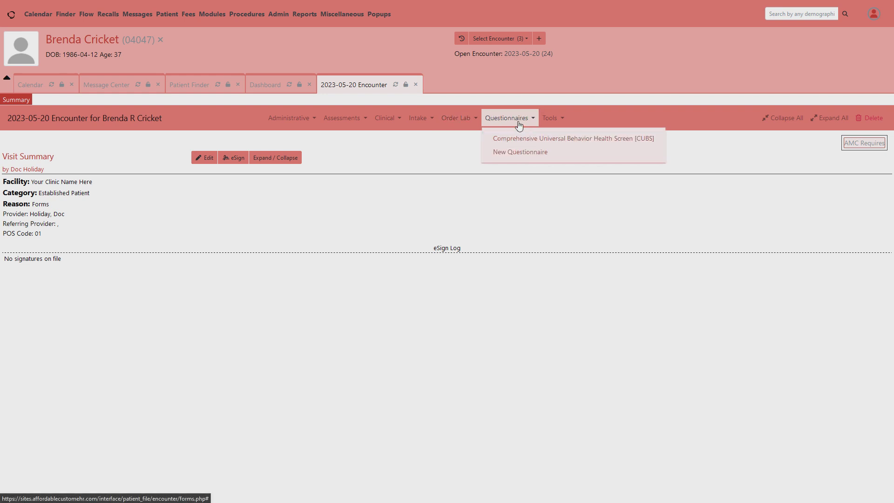
{"action": "left_click", "coordinate": [534, 154]}
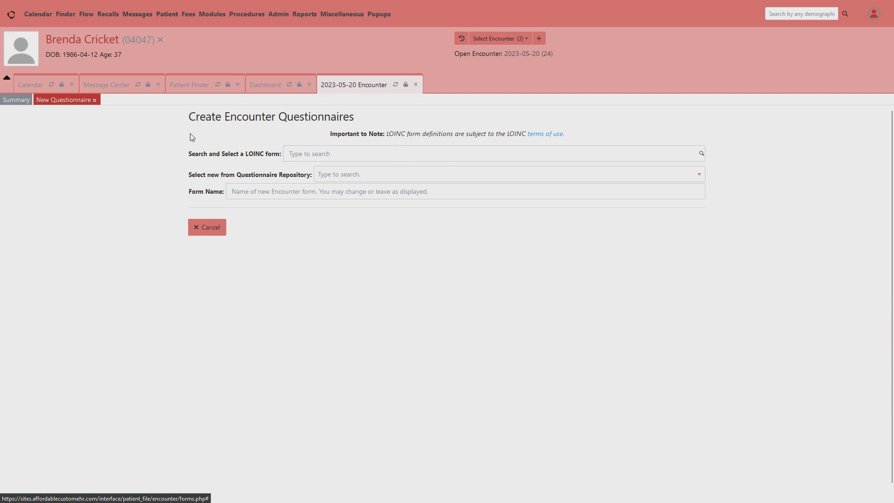
{"action": "left_click", "coordinate": [96, 101]}
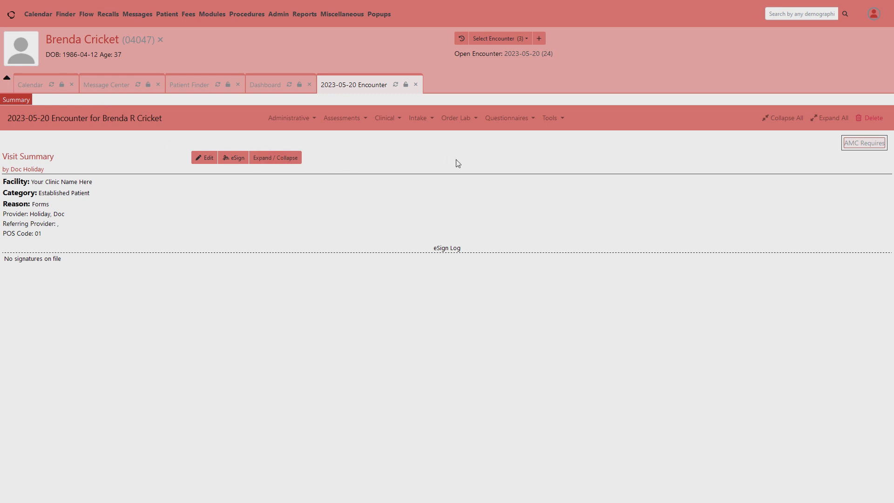
Step: Open the Mental Health Intake form and examine its presenting problem and mental health history sections
{"action": "left_click", "coordinate": [421, 121]}
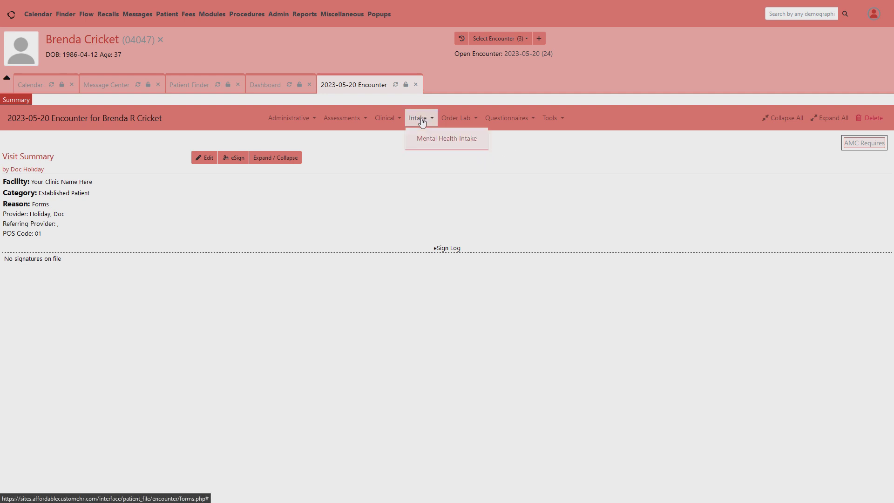
{"action": "left_click", "coordinate": [434, 140]}
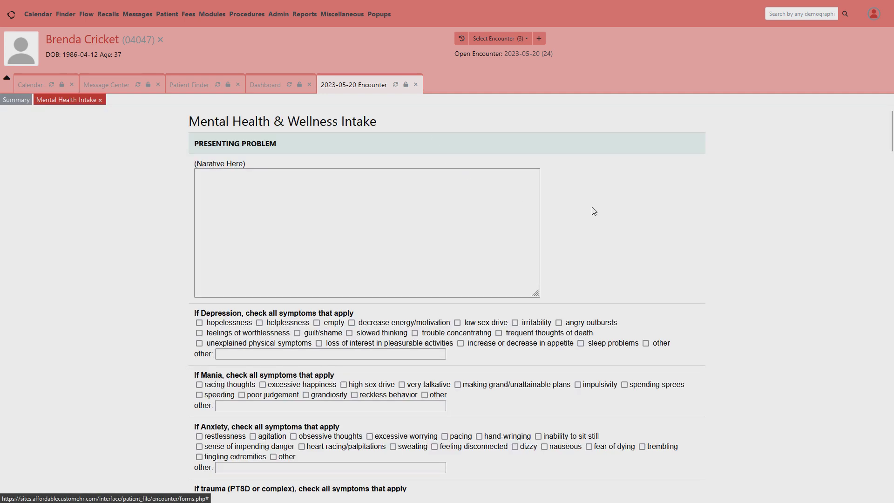
{"action": "scroll", "coordinate": [620, 211], "scroll_direction": "down", "scroll_amount": 2}
{"action": "scroll", "coordinate": [621, 212], "scroll_direction": "up", "scroll_amount": 2}
{"action": "scroll", "coordinate": [621, 212], "scroll_direction": "down", "scroll_amount": 3}
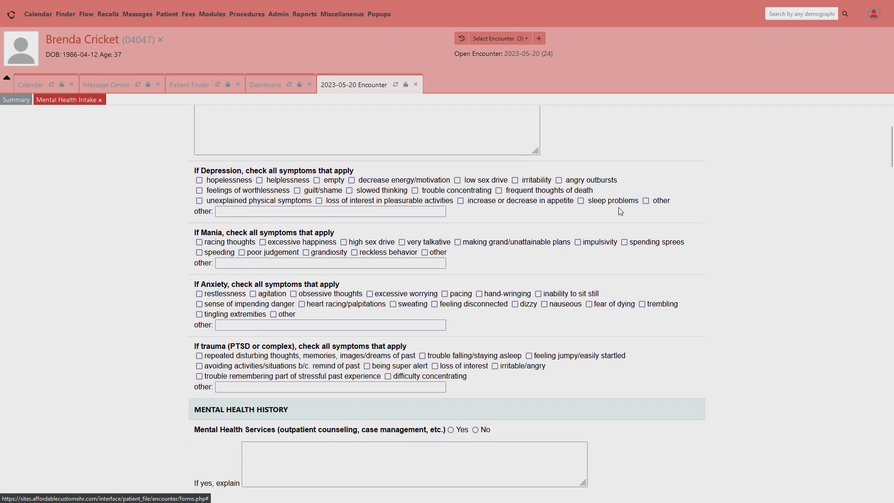
{"action": "scroll", "coordinate": [620, 212], "scroll_direction": "down", "scroll_amount": 2}
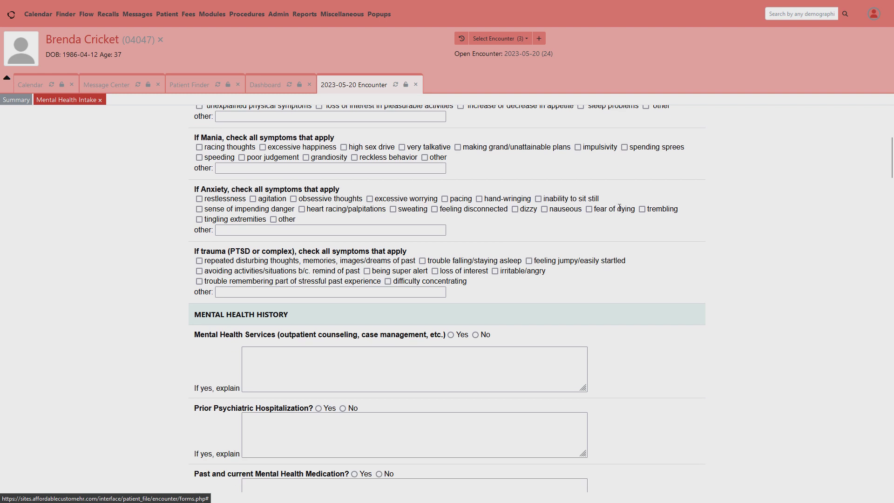
{"action": "scroll", "coordinate": [620, 208], "scroll_direction": "down", "scroll_amount": 1}
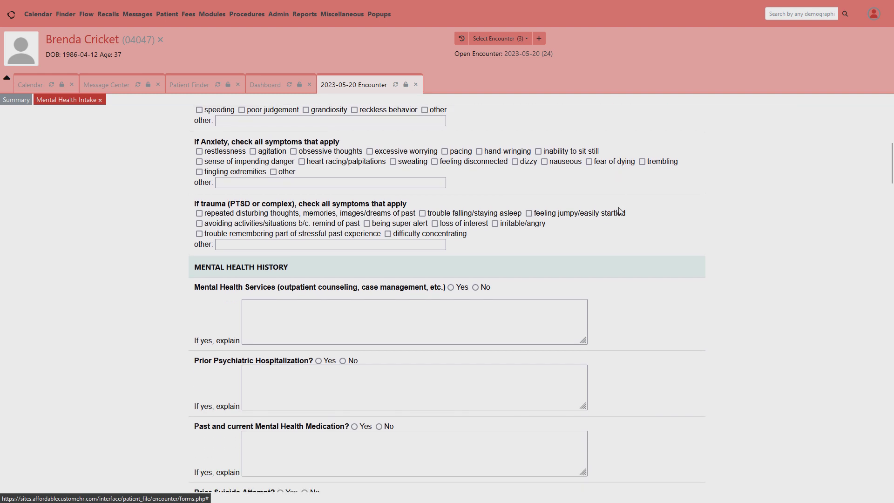
{"action": "scroll", "coordinate": [621, 212], "scroll_direction": "down", "scroll_amount": 1}
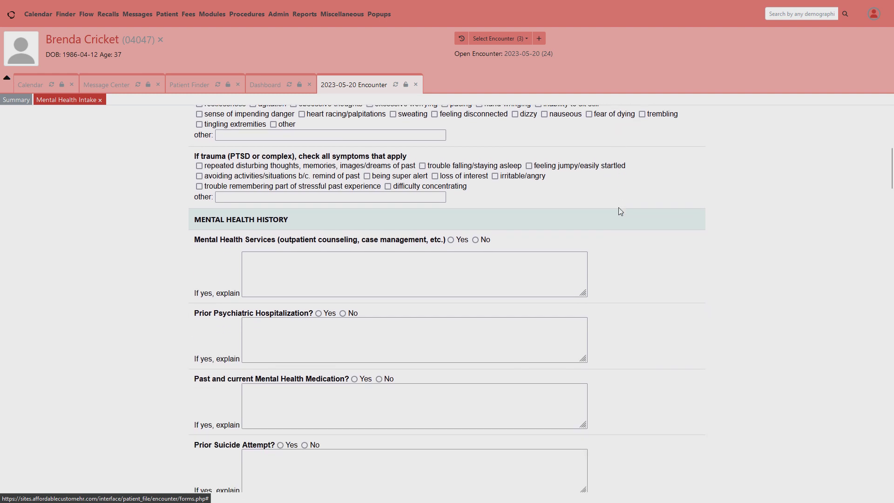
{"action": "scroll", "coordinate": [621, 211], "scroll_direction": "down", "scroll_amount": 3}
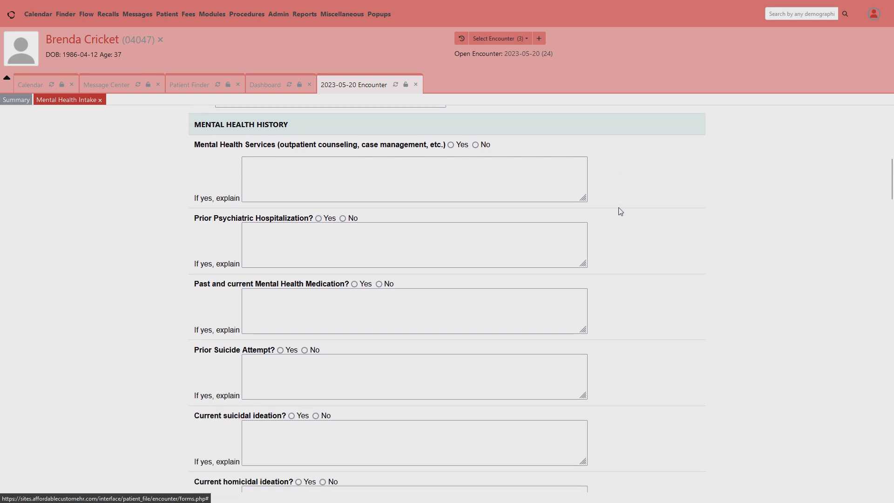
{"action": "scroll", "coordinate": [620, 212], "scroll_direction": "down", "scroll_amount": 2}
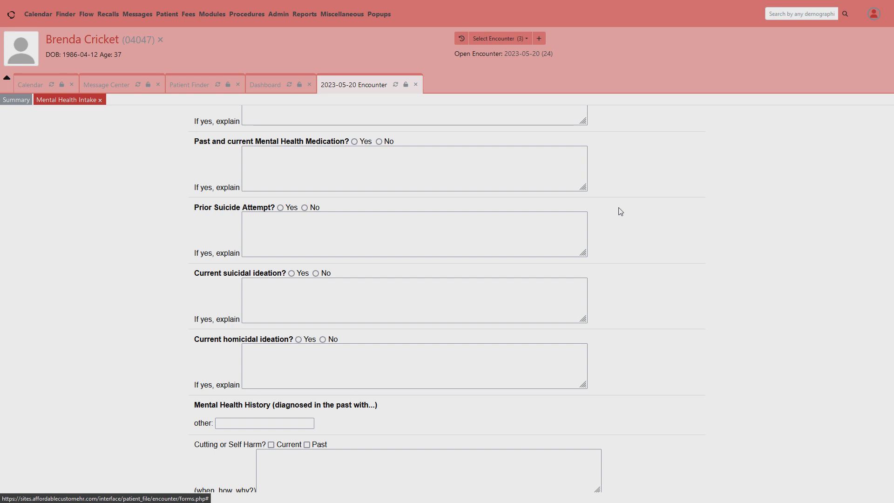
{"action": "scroll", "coordinate": [621, 212], "scroll_direction": "down", "scroll_amount": 2}
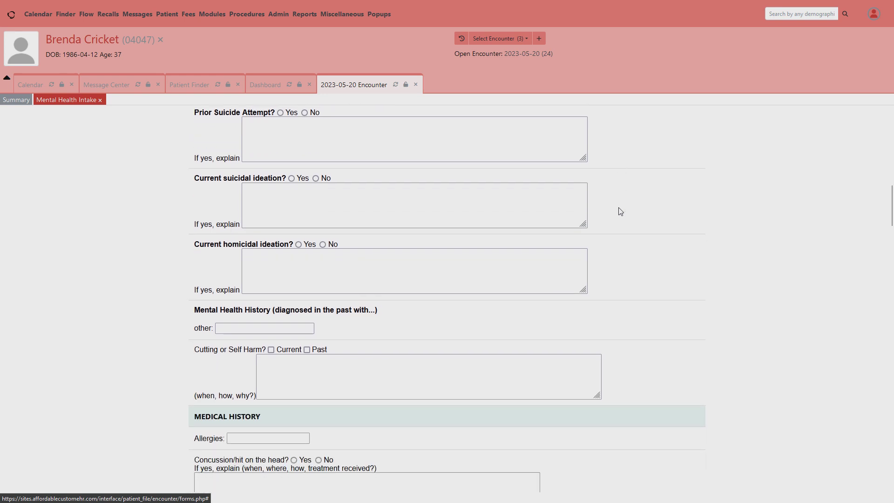
Step: Examine the intake form's medical, social, family, education and legal history, substance use table and mental status profile sections
{"action": "scroll", "coordinate": [621, 212], "scroll_direction": "down", "scroll_amount": 3}
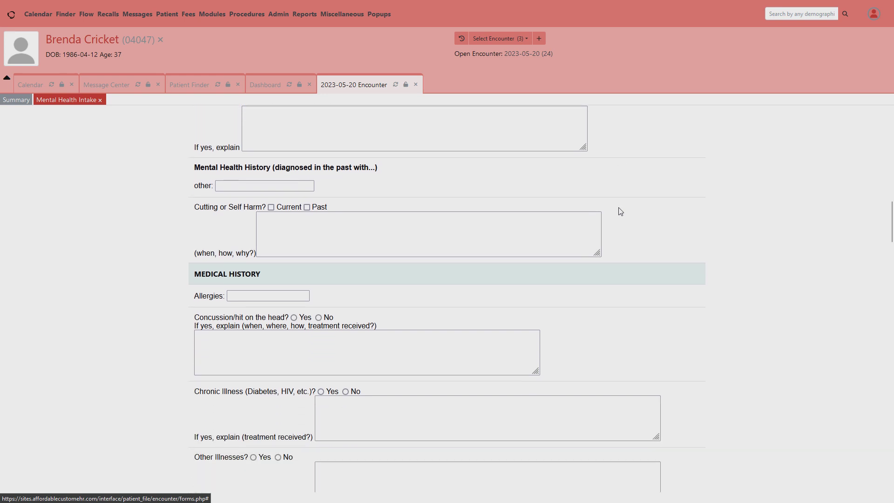
{"action": "scroll", "coordinate": [621, 211], "scroll_direction": "down", "scroll_amount": 3}
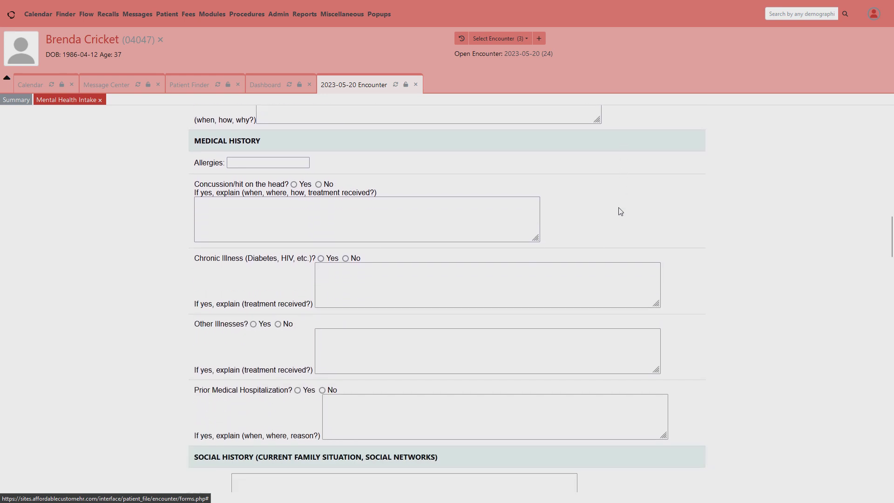
{"action": "scroll", "coordinate": [621, 212], "scroll_direction": "down", "scroll_amount": 2}
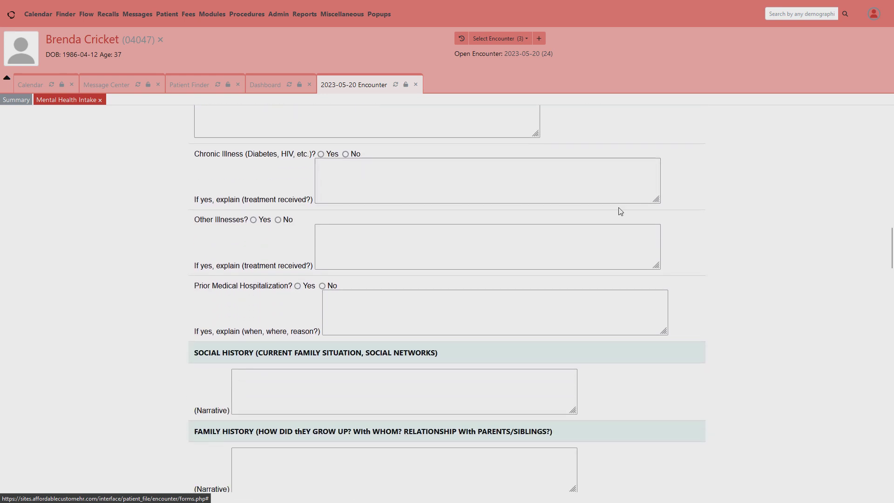
{"action": "scroll", "coordinate": [620, 212], "scroll_direction": "down", "scroll_amount": 2}
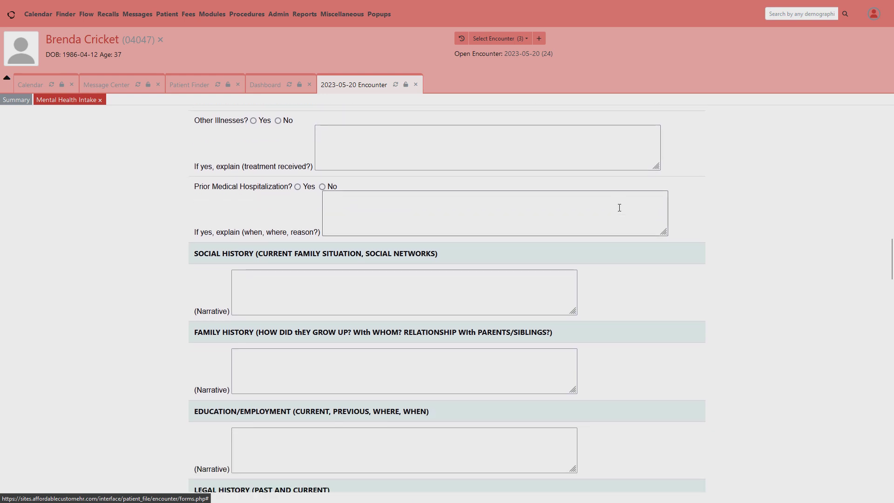
{"action": "scroll", "coordinate": [620, 208], "scroll_direction": "down", "scroll_amount": 3}
{"action": "scroll", "coordinate": [620, 212], "scroll_direction": "down", "scroll_amount": 2}
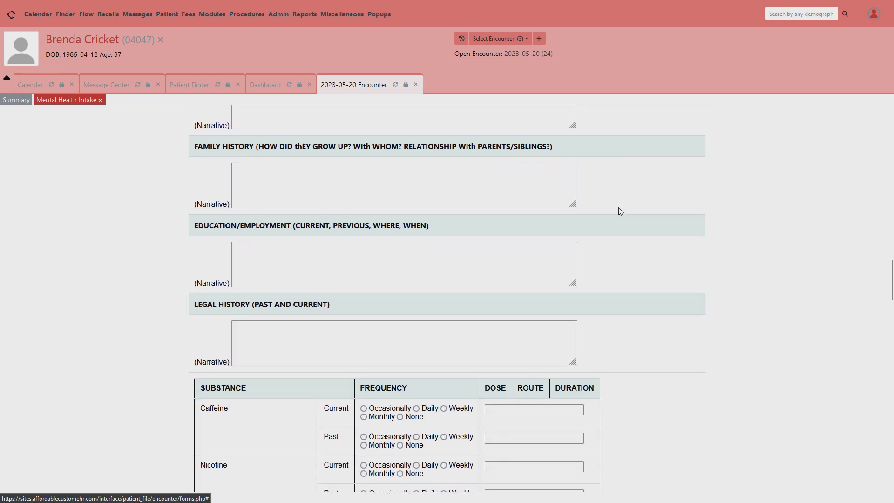
{"action": "scroll", "coordinate": [621, 212], "scroll_direction": "down", "scroll_amount": 3}
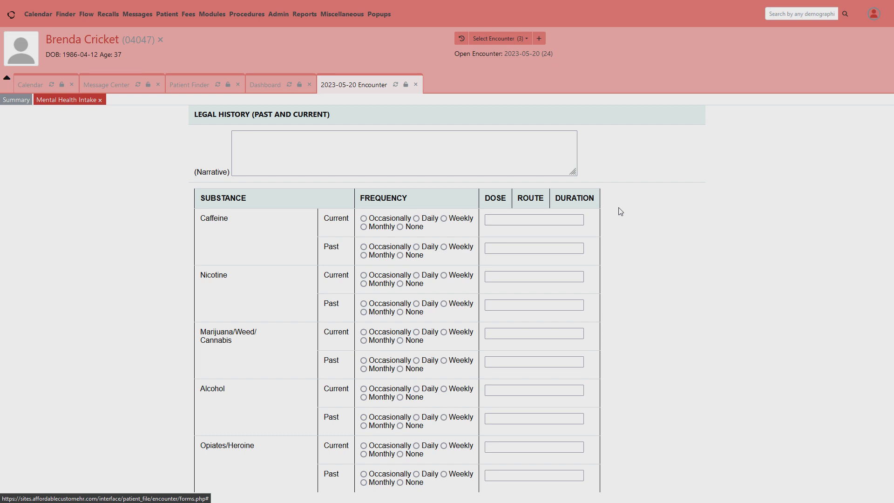
{"action": "scroll", "coordinate": [620, 211], "scroll_direction": "down", "scroll_amount": 2}
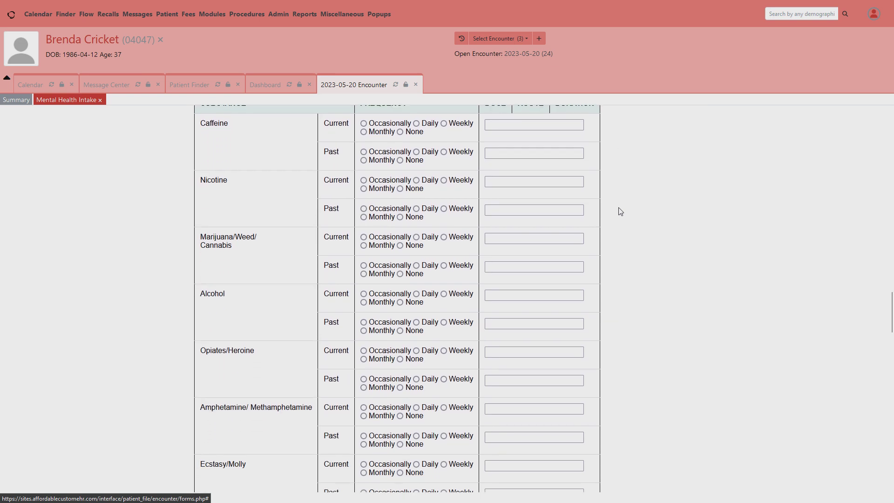
{"action": "scroll", "coordinate": [620, 211], "scroll_direction": "down", "scroll_amount": 2}
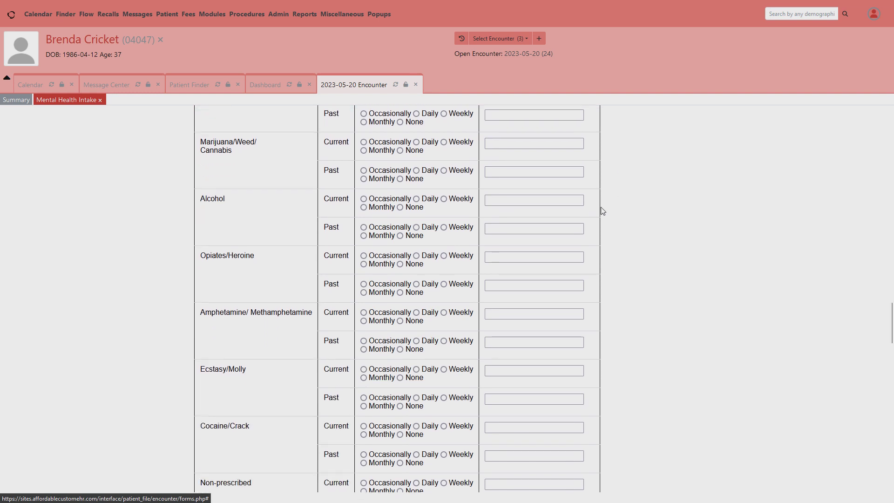
{"action": "mouse_move", "coordinate": [188, 14]}
{"action": "scroll", "coordinate": [623, 223], "scroll_direction": "down", "scroll_amount": 2}
{"action": "scroll", "coordinate": [622, 223], "scroll_direction": "down", "scroll_amount": 8}
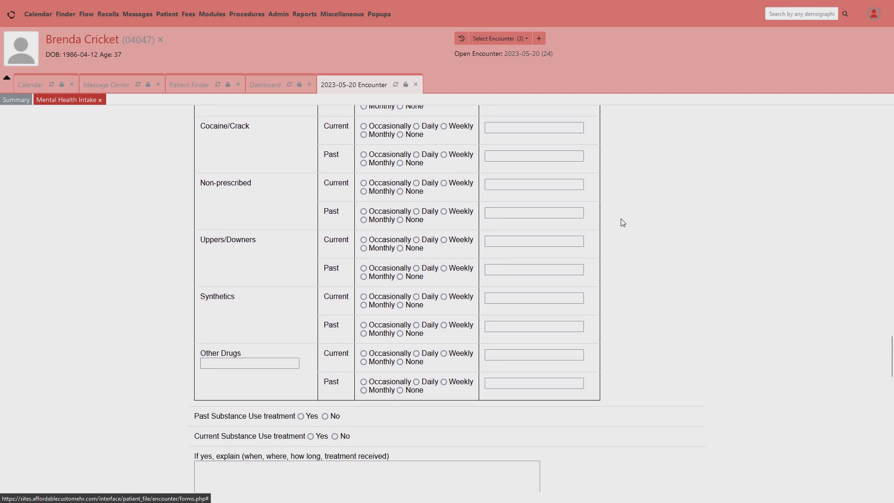
{"action": "scroll", "coordinate": [623, 222], "scroll_direction": "down", "scroll_amount": 4}
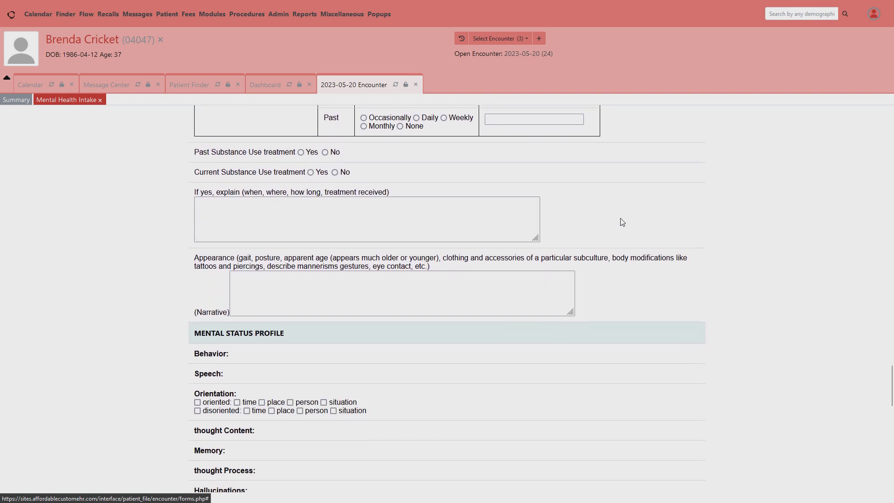
Step: Examine the rest of the intake form's mental status profile, close the form and open the patient's visit history
{"action": "scroll", "coordinate": [622, 222], "scroll_direction": "down", "scroll_amount": 3}
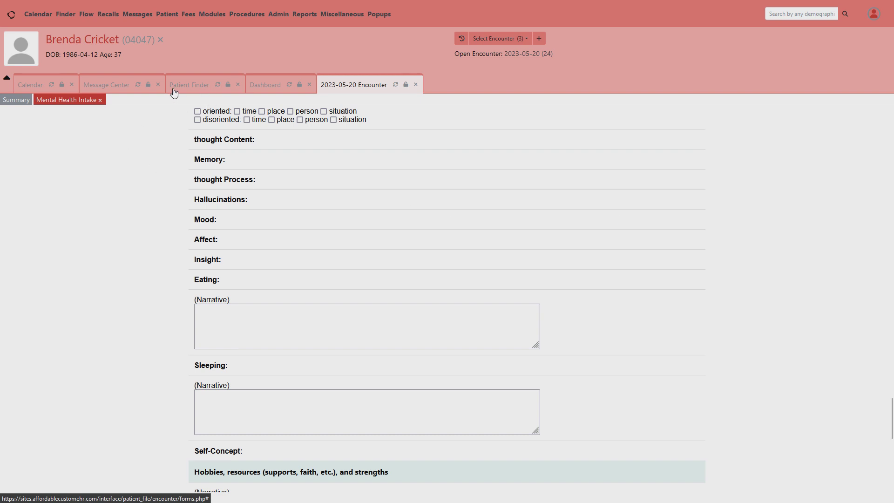
{"action": "left_click", "coordinate": [101, 103]}
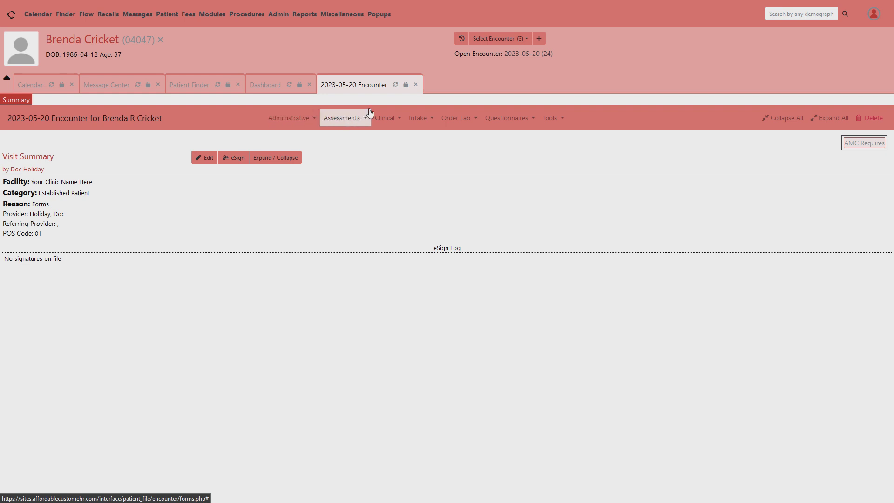
{"action": "left_click", "coordinate": [462, 39]}
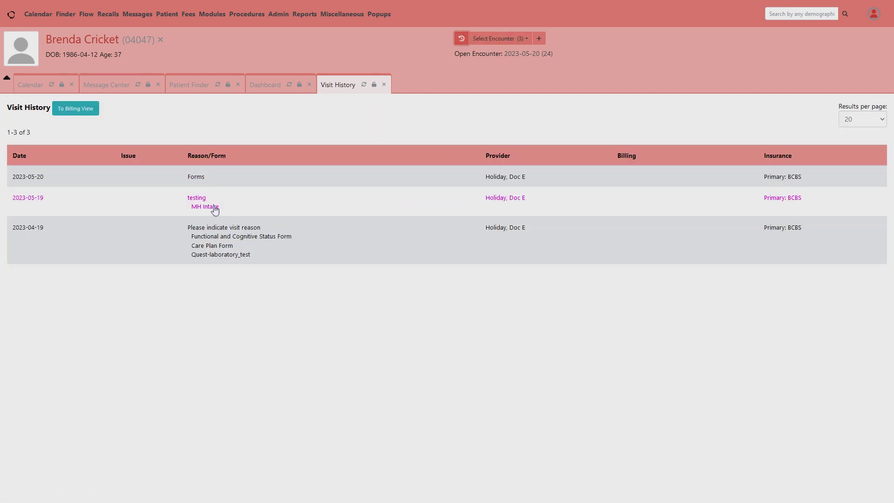
Step: Preview the MH Intake form of the 2023-05-19 "testing" visit and examine it from presenting problem through plan
{"action": "mouse_move", "coordinate": [214, 208]}
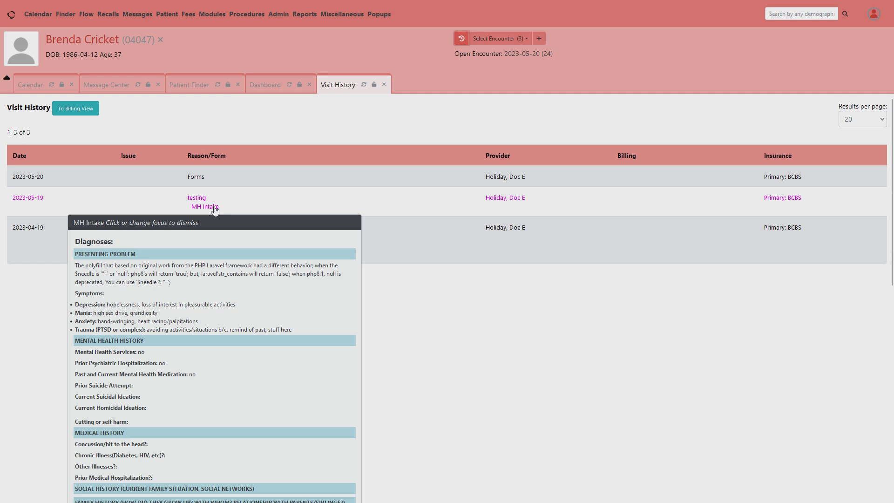
{"action": "scroll", "coordinate": [203, 268], "scroll_direction": "down", "scroll_amount": 4}
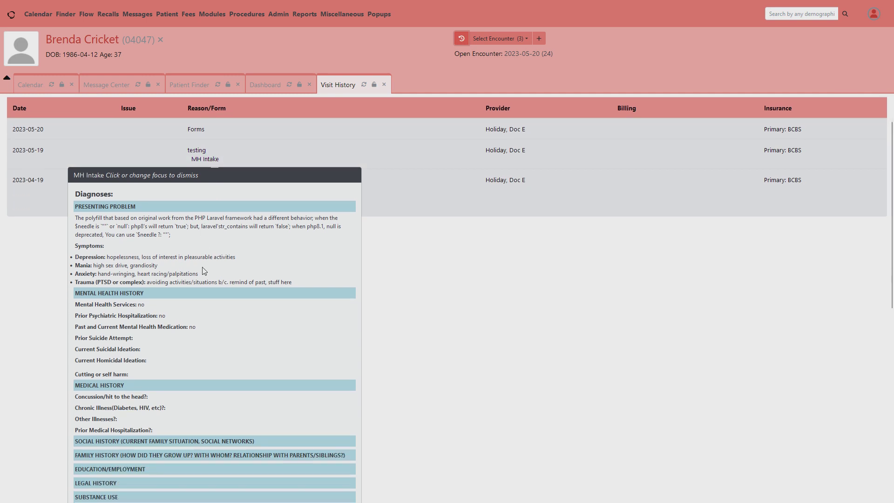
{"action": "scroll", "coordinate": [203, 267], "scroll_direction": "down", "scroll_amount": 3}
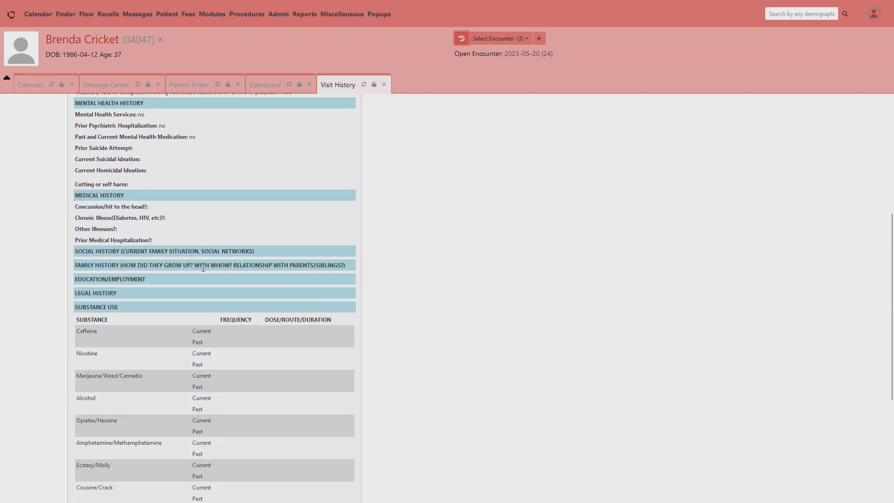
{"action": "scroll", "coordinate": [203, 270], "scroll_direction": "down", "scroll_amount": 2}
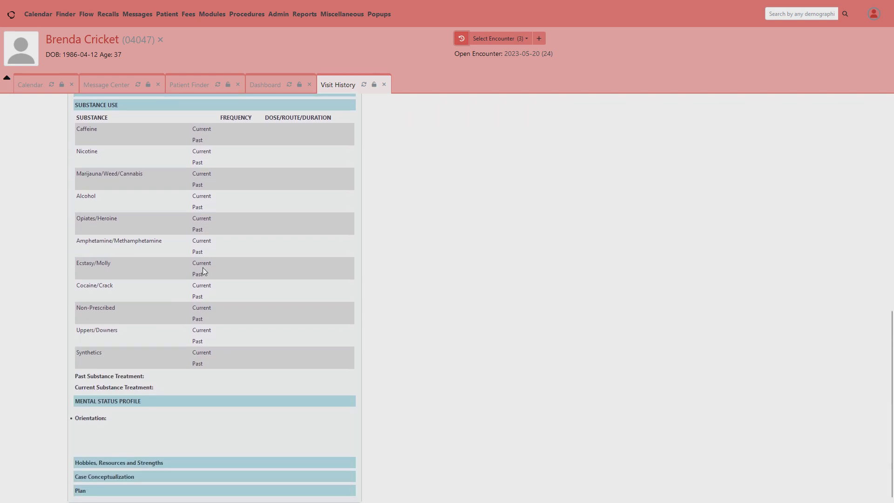
{"action": "scroll", "coordinate": [203, 270], "scroll_direction": "up", "scroll_amount": 8}
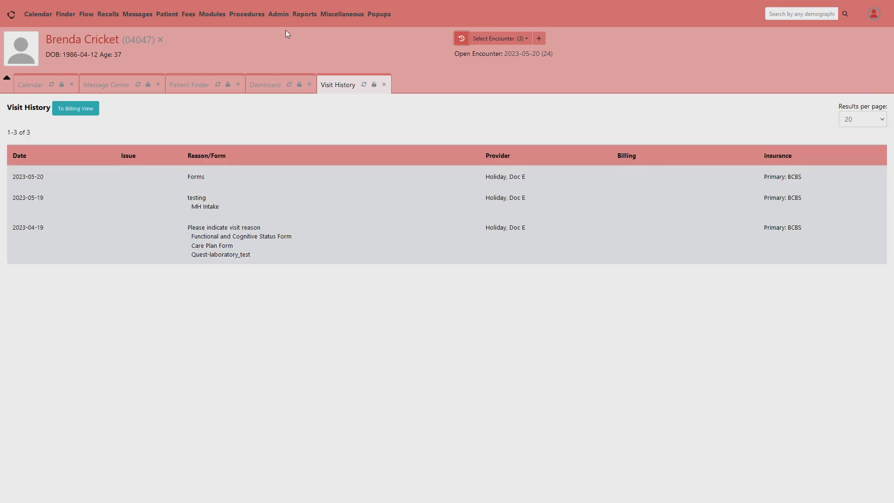
Step: Switch to the browser's PDF of the 2023-05-19 MH Intake report, examine both pages, and return to the visit history
{"action": "mouse_move", "coordinate": [302, 1]}
{"action": "left_click", "coordinate": [362, 11]}
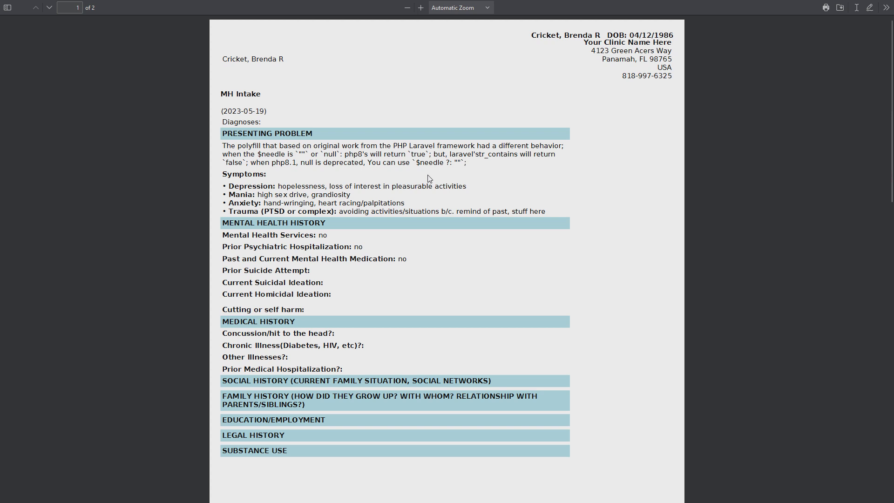
{"action": "scroll", "coordinate": [429, 178], "scroll_direction": "down", "scroll_amount": 6}
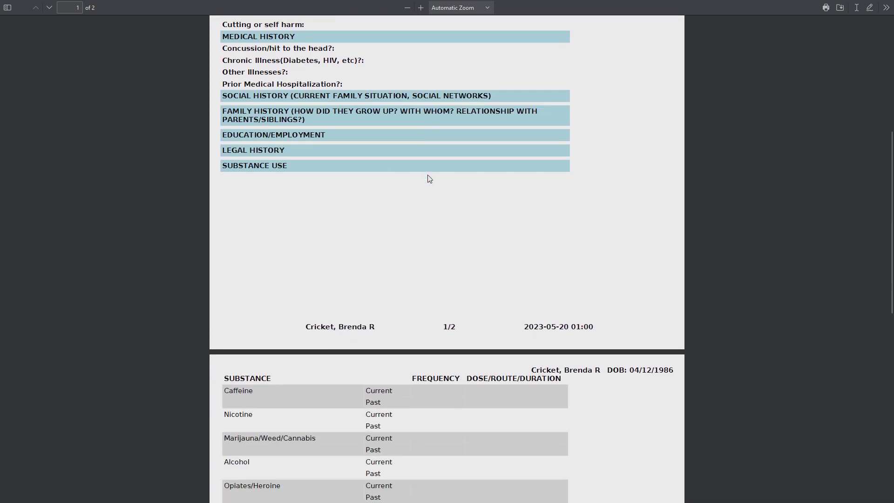
{"action": "scroll", "coordinate": [429, 178], "scroll_direction": "down", "scroll_amount": 6}
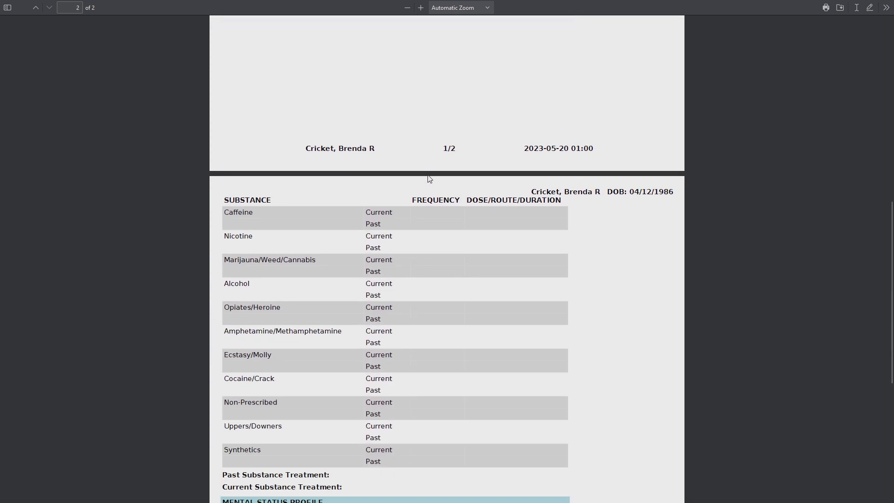
{"action": "scroll", "coordinate": [428, 178], "scroll_direction": "down", "scroll_amount": 4}
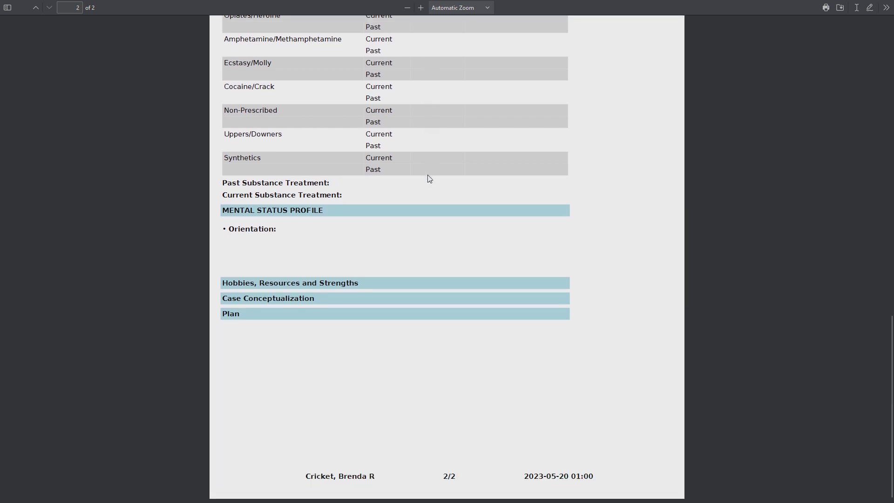
{"action": "scroll", "coordinate": [429, 178], "scroll_direction": "up", "scroll_amount": 16}
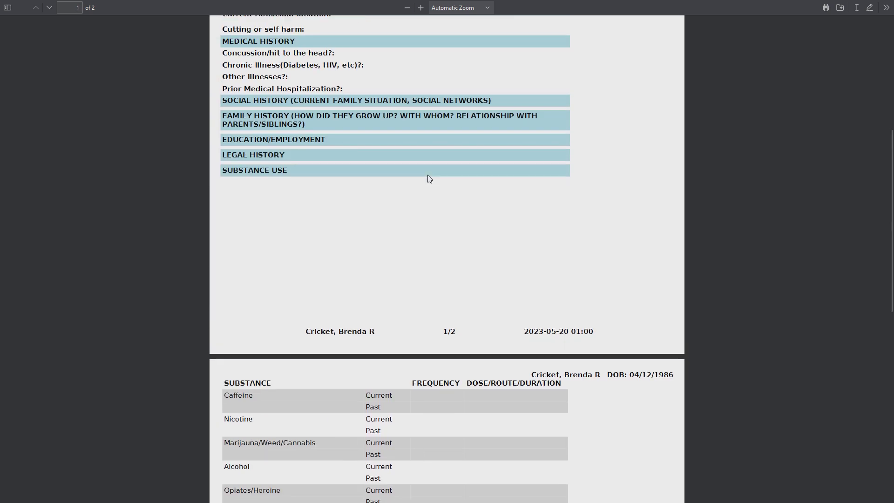
{"action": "scroll", "coordinate": [427, 175], "scroll_direction": "up", "scroll_amount": 1}
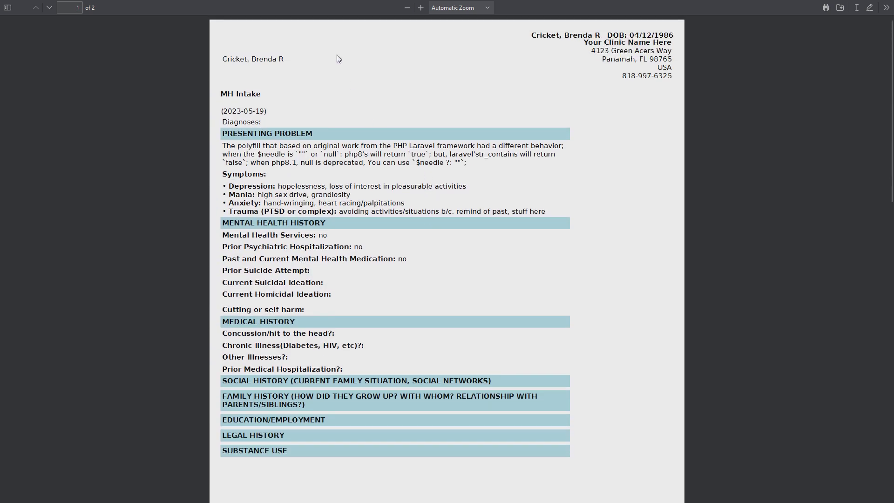
{"action": "mouse_move", "coordinate": [312, 4]}
{"action": "left_click", "coordinate": [288, 18]}
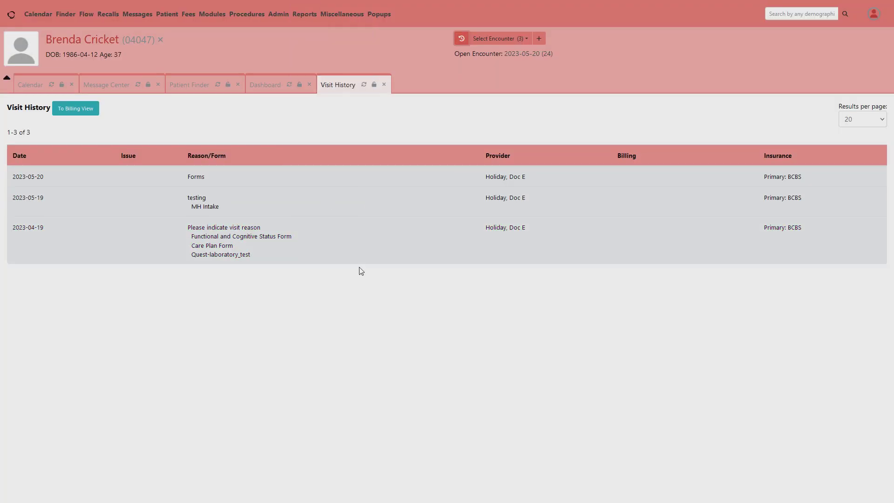
Step: View the patient's medical record dashboard and go back to the visit history
{"action": "left_click", "coordinate": [262, 84]}
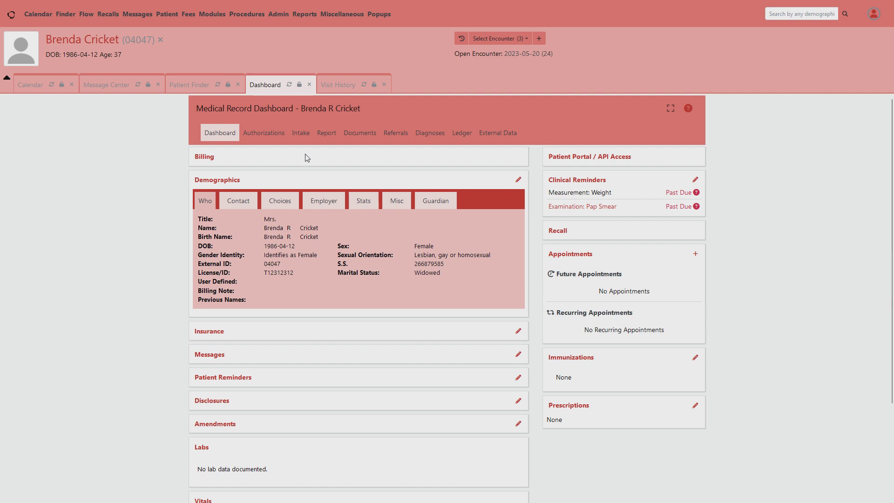
{"action": "left_click", "coordinate": [330, 85]}
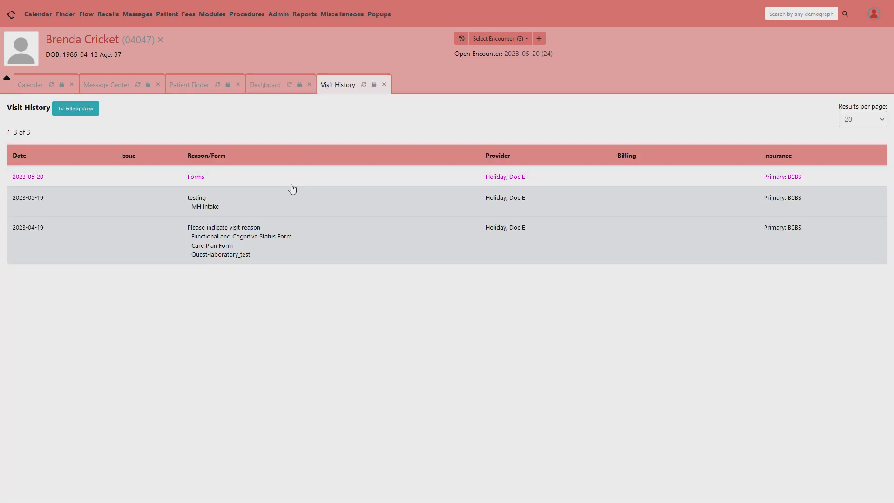